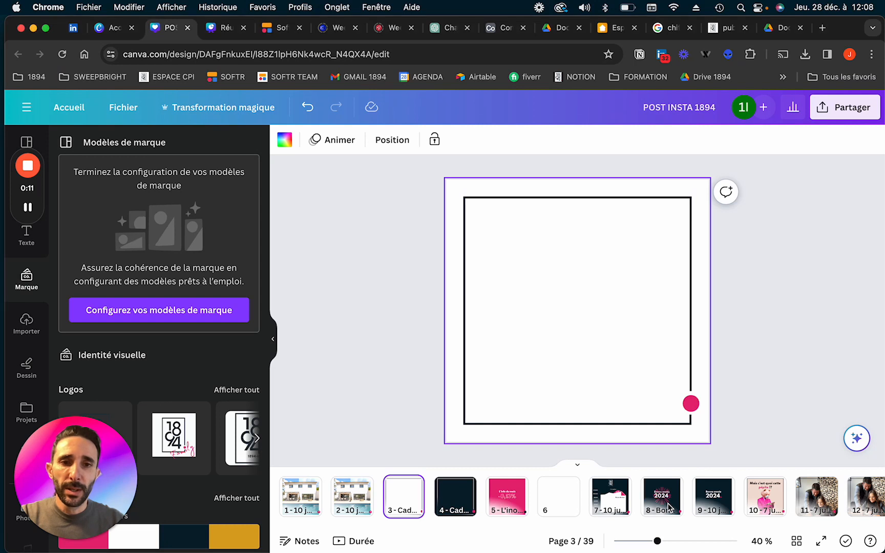
- View the Bonne année 2024 page as the example, and create a blank 1080 × 1080 px Instagram post from the home page
click(669, 504)
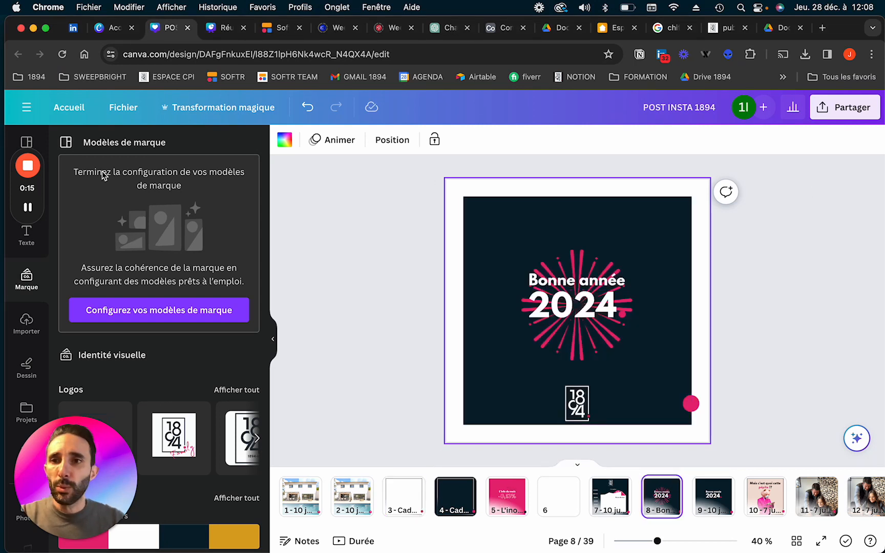
click(70, 113)
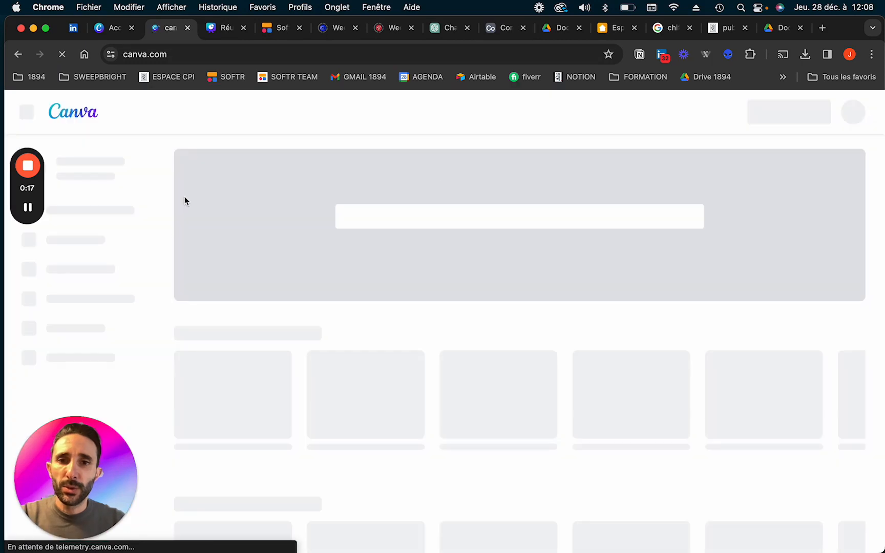
scroll(512, 410, down, 2)
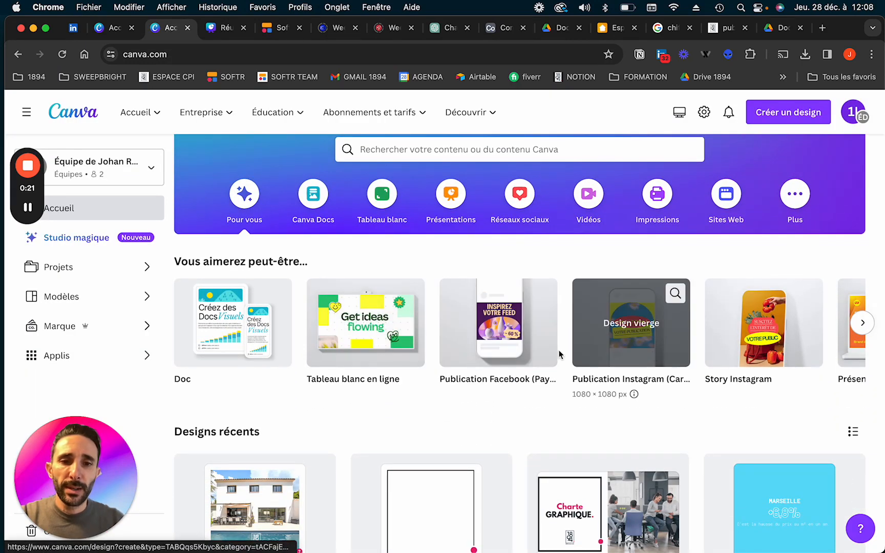
click(638, 359)
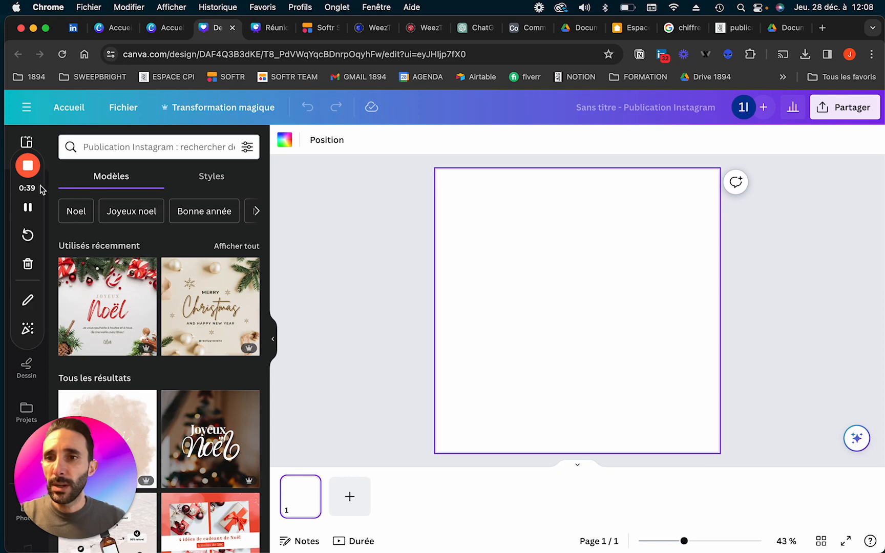
- Add a square shape to the blank page and enlarge it to about 896 × 882 px, leaving a white margin around it
drag(44, 188, 177, 393)
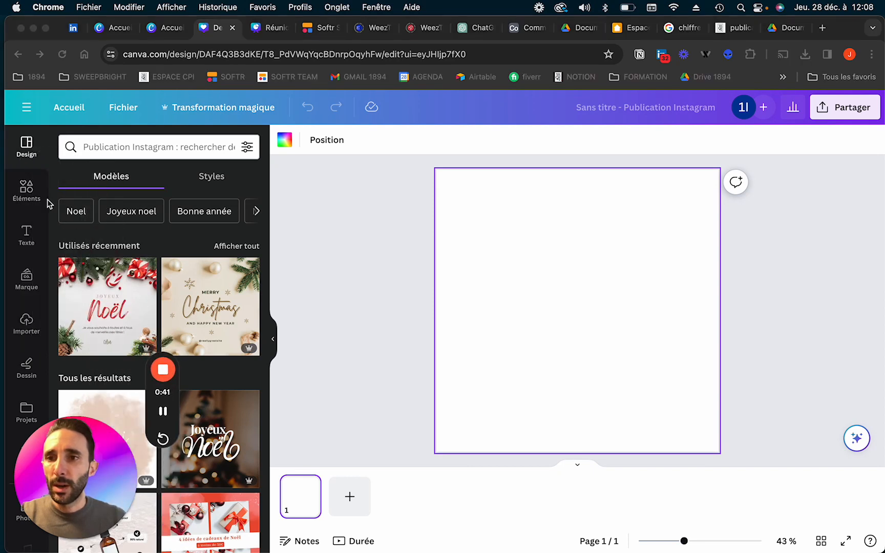
click(26, 193)
click(29, 194)
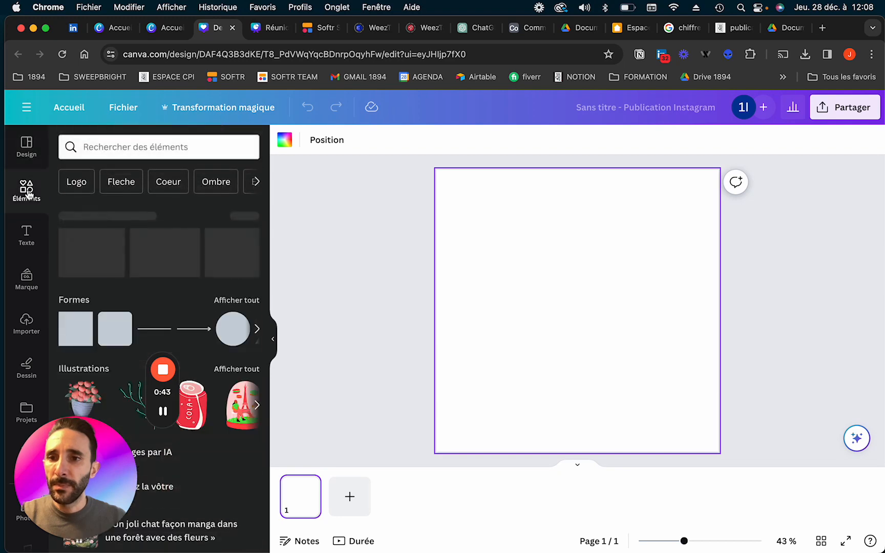
click(79, 333)
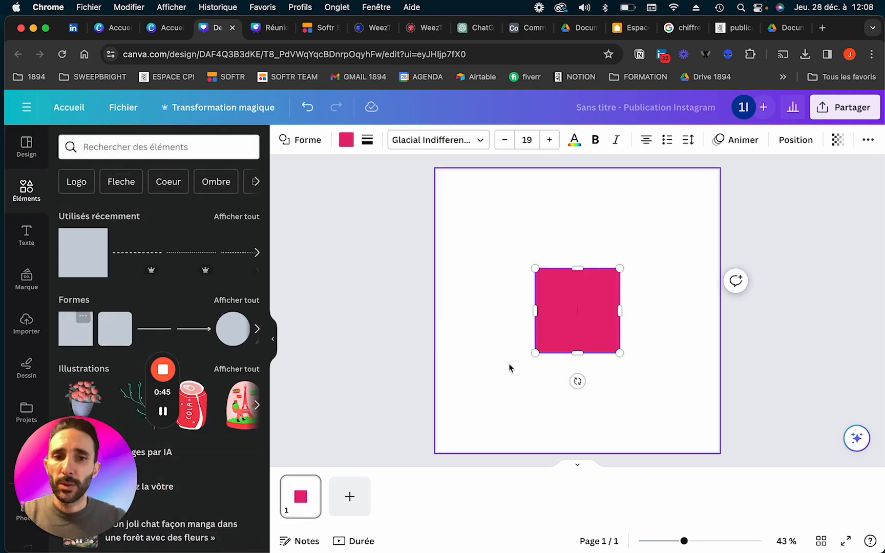
drag(581, 330, 509, 259)
drag(549, 282, 697, 427)
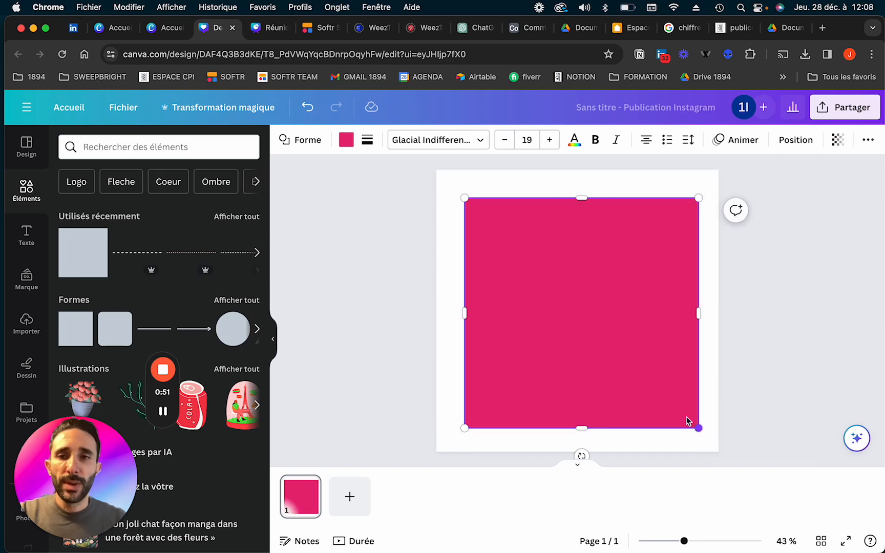
- Open the "Réunion de communication 1894" presentation and go to page 9 with the frame and dot position specifications
click(168, 31)
click(109, 36)
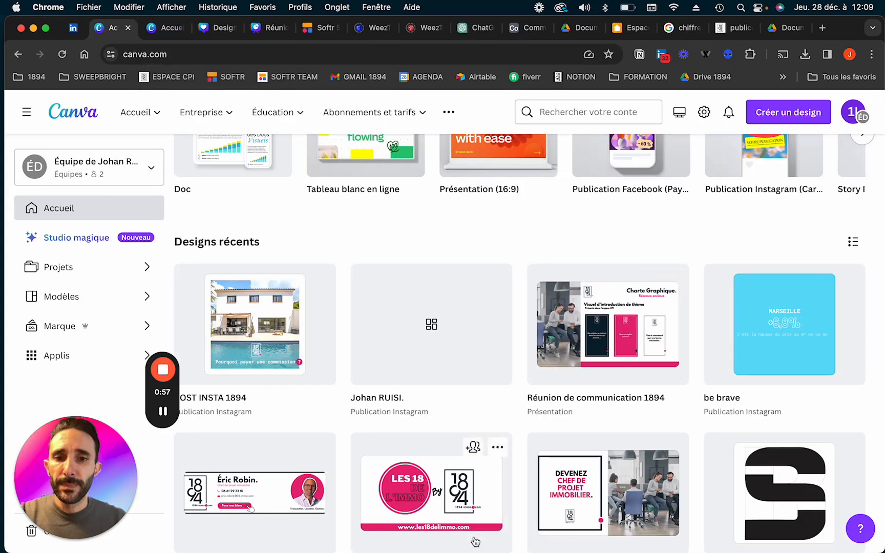
click(589, 340)
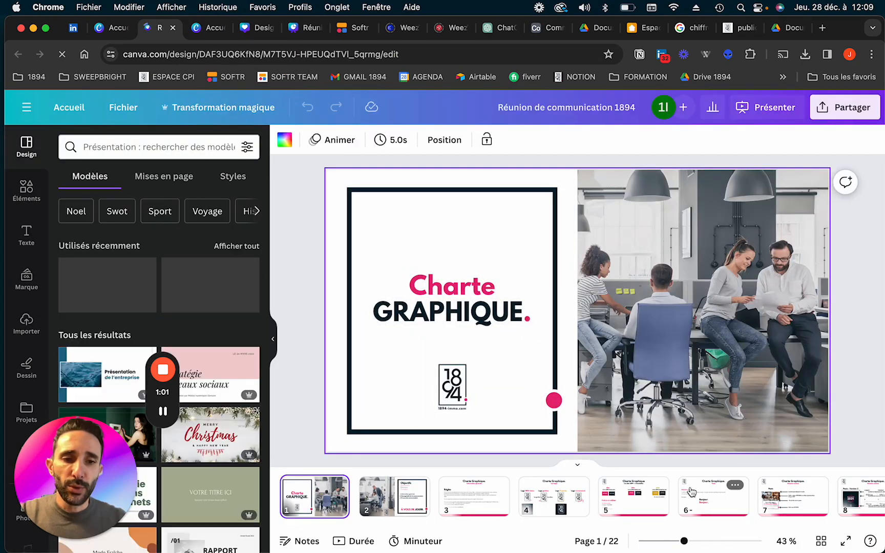
scroll(613, 500, right, 5)
click(614, 500)
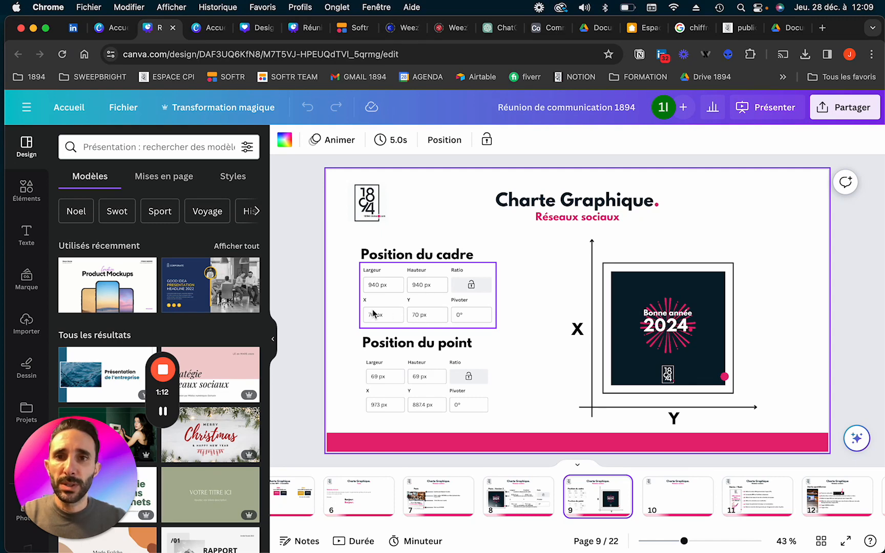
- Return to the untitled Instagram post and set the pink square's width and height to 940 px each
click(211, 29)
click(221, 28)
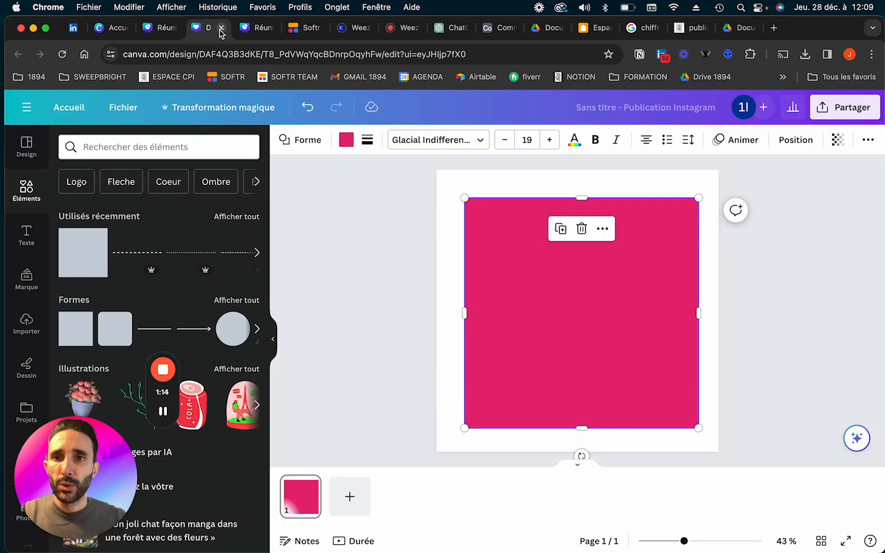
click(794, 142)
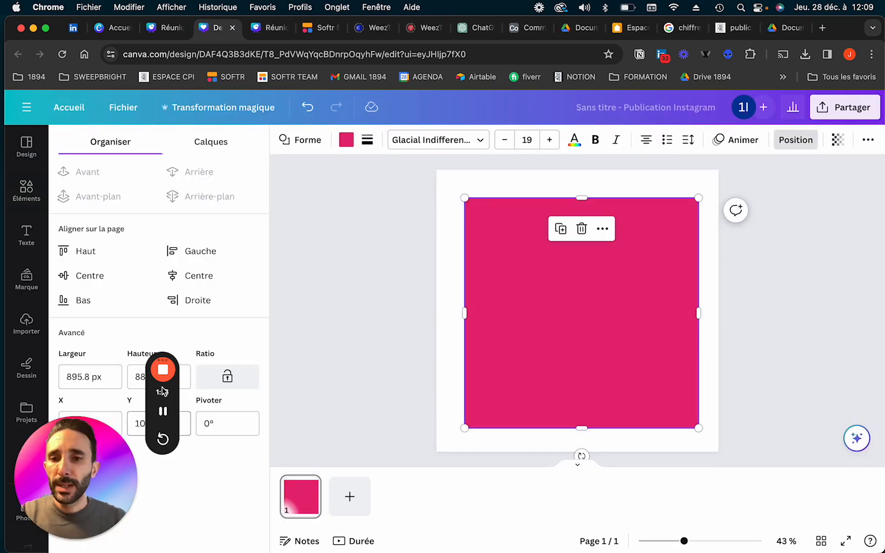
drag(162, 340, 731, 324)
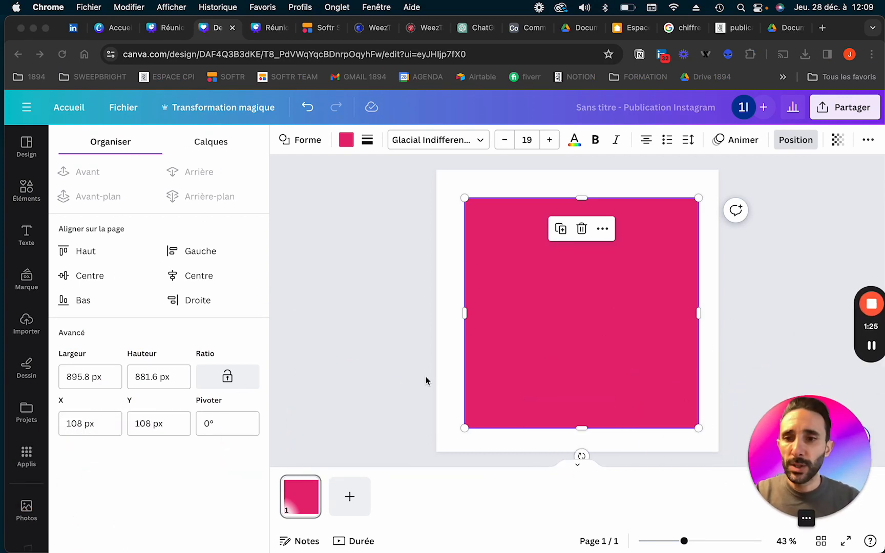
click(114, 381)
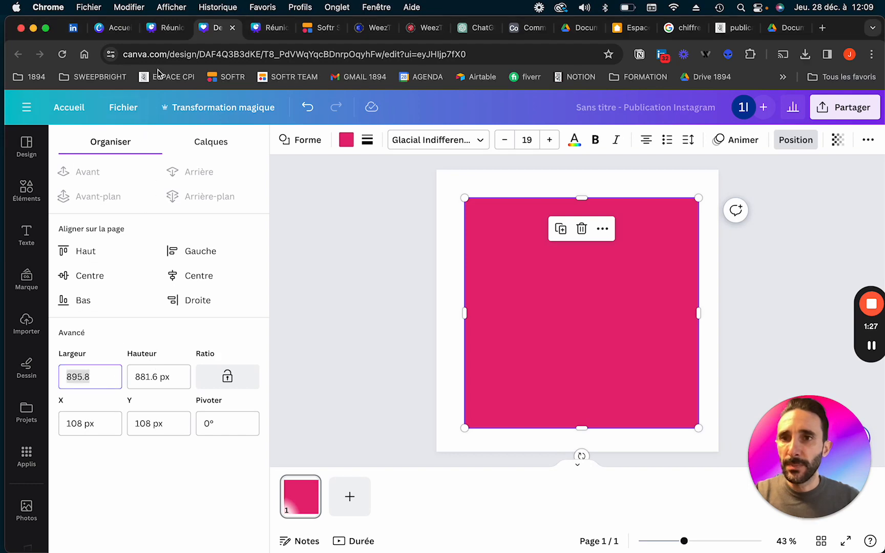
click(164, 28)
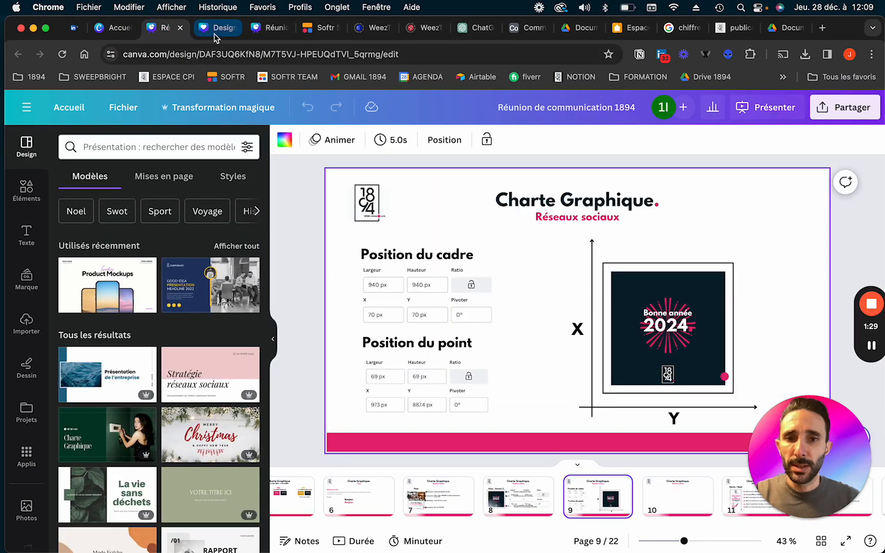
click(214, 29)
drag(100, 378, 50, 381)
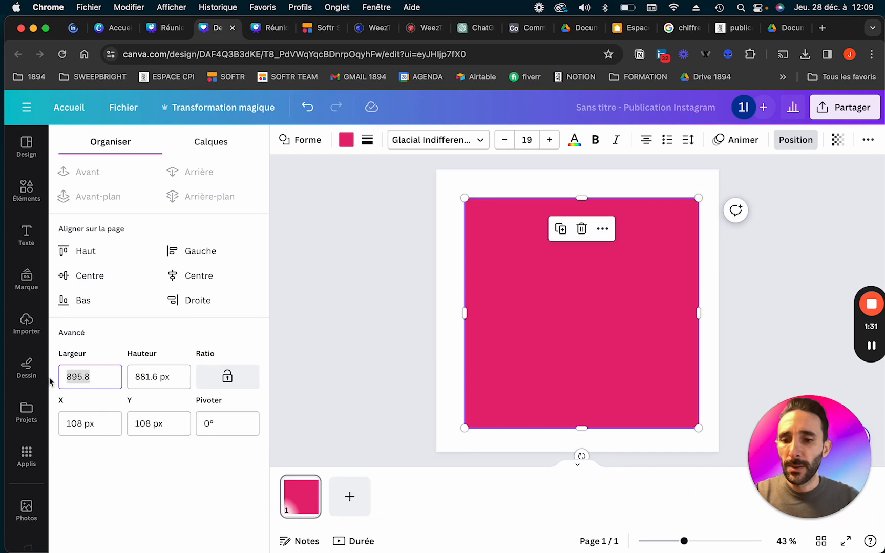
text(940)
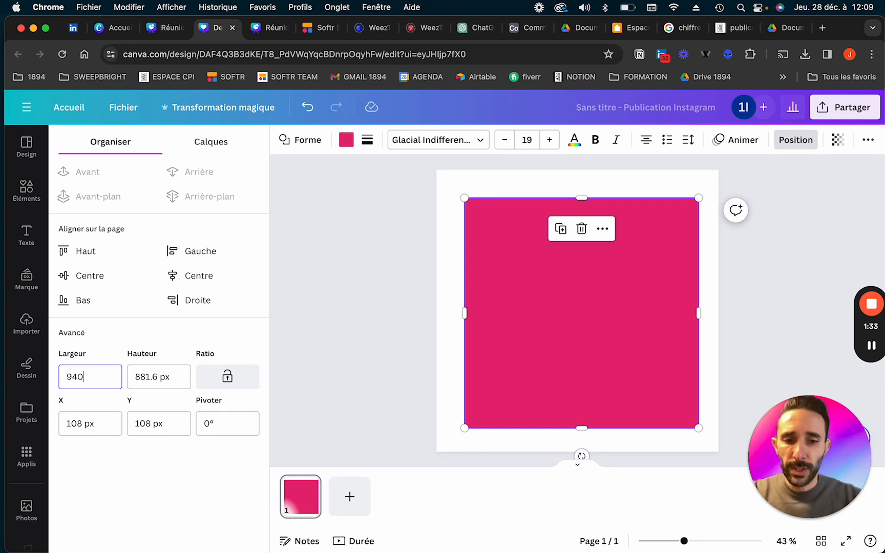
key(Tab)
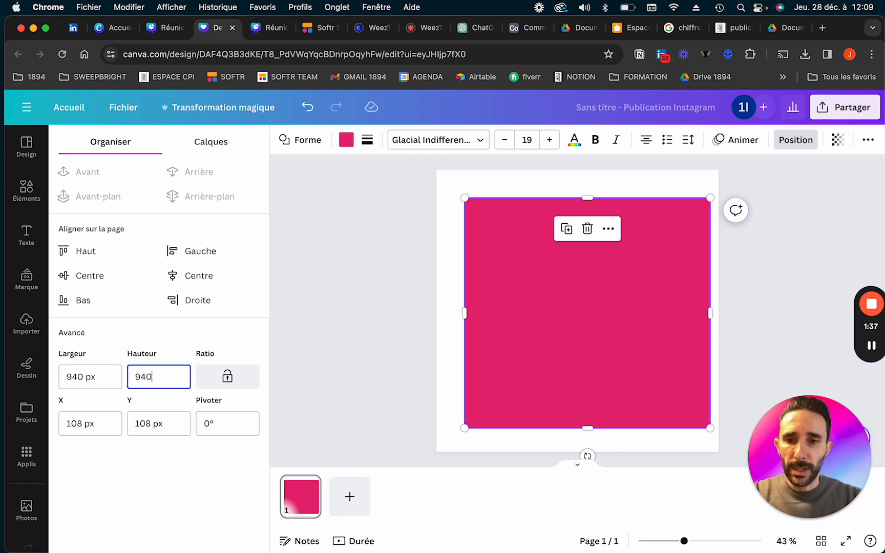
- Check the guideline's frame coordinates and set the pink square's X and Y positions to 70 px each
click(89, 420)
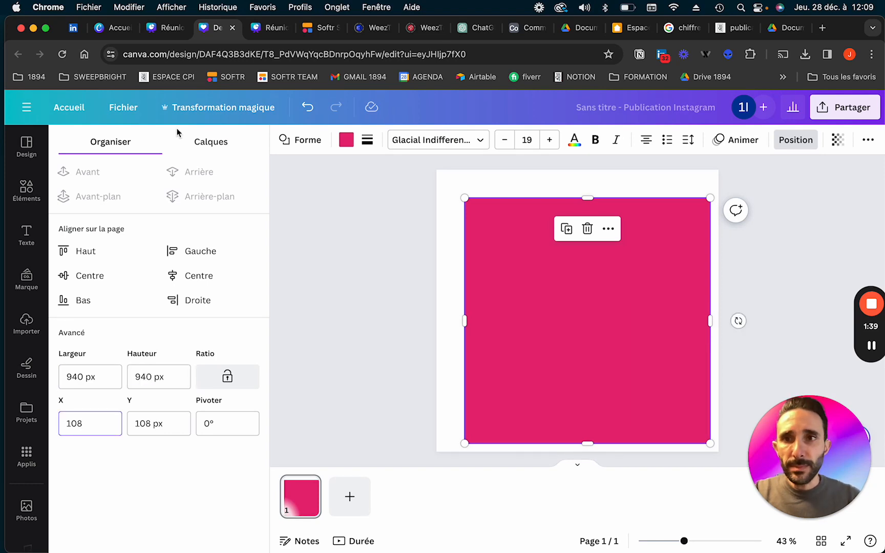
click(170, 34)
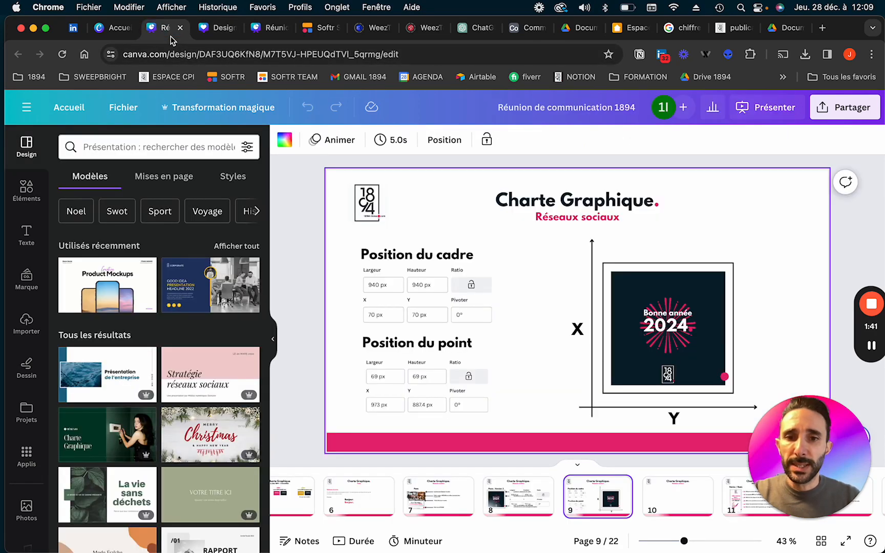
click(217, 28)
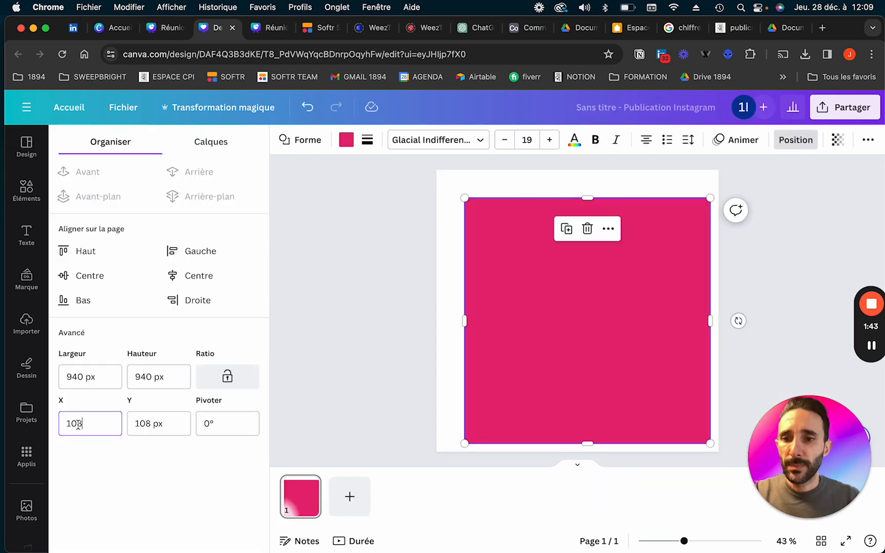
drag(82, 424, 61, 424)
text(70)
key(Tab)
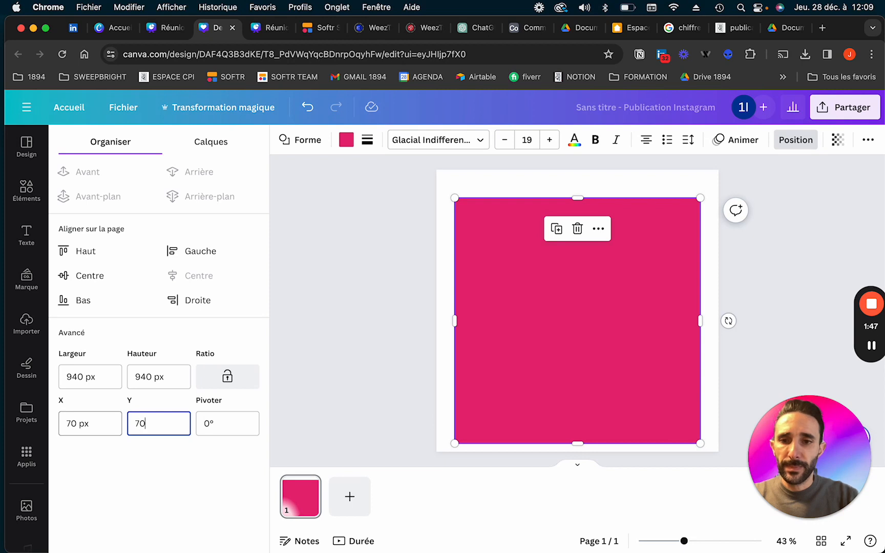
text(70)
click(114, 451)
click(764, 281)
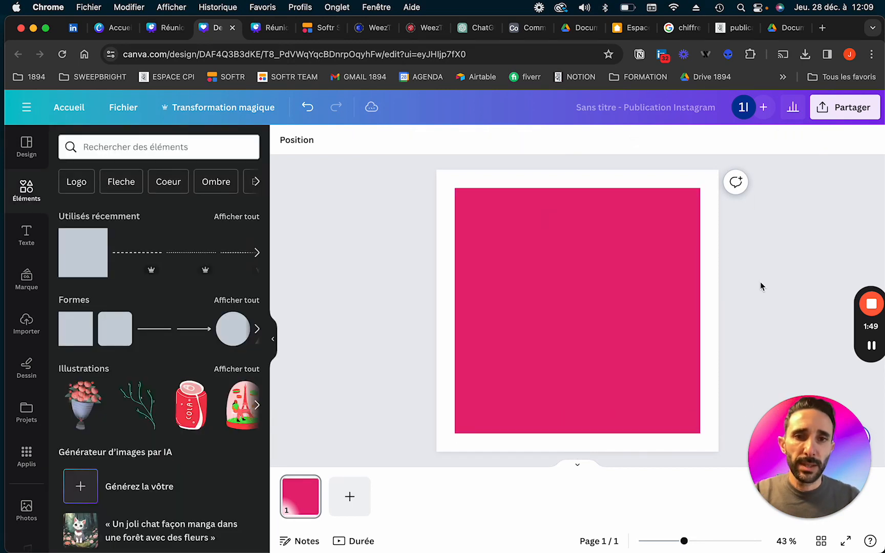
click(588, 311)
click(796, 140)
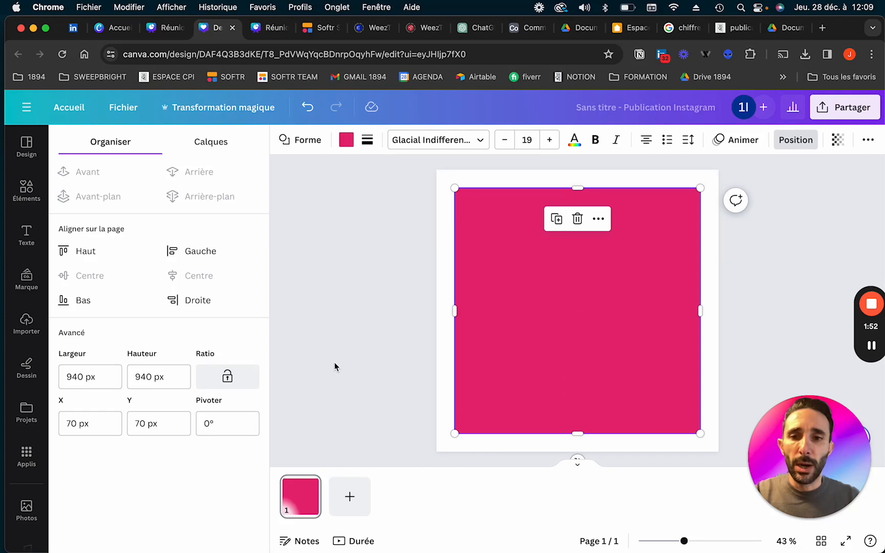
- Add a circle about 84 px wide on the pink square and fill it with the dark navy of the brand palette
click(28, 200)
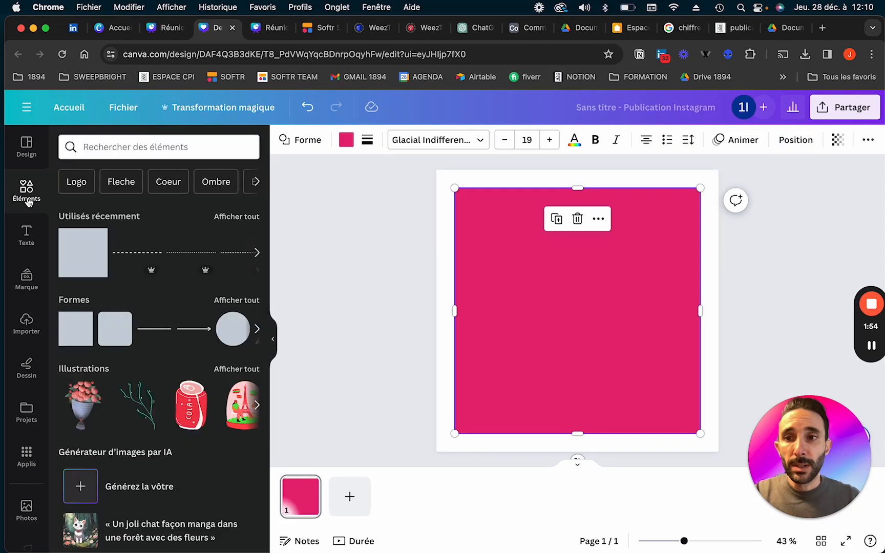
click(241, 320)
click(336, 271)
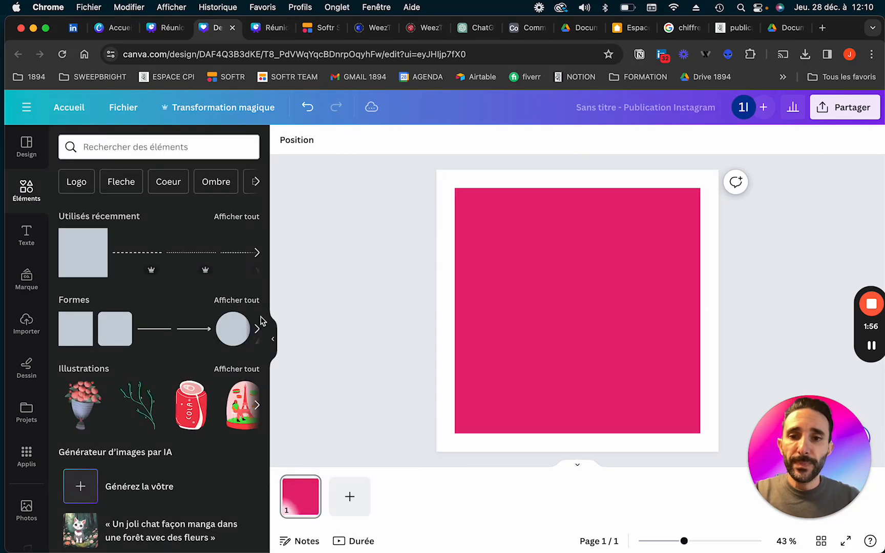
drag(239, 331, 557, 339)
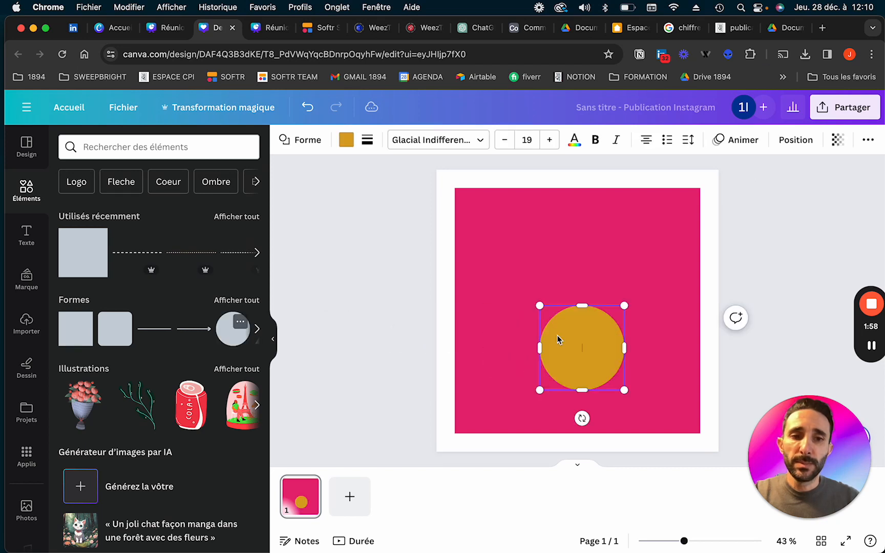
drag(542, 390, 600, 329)
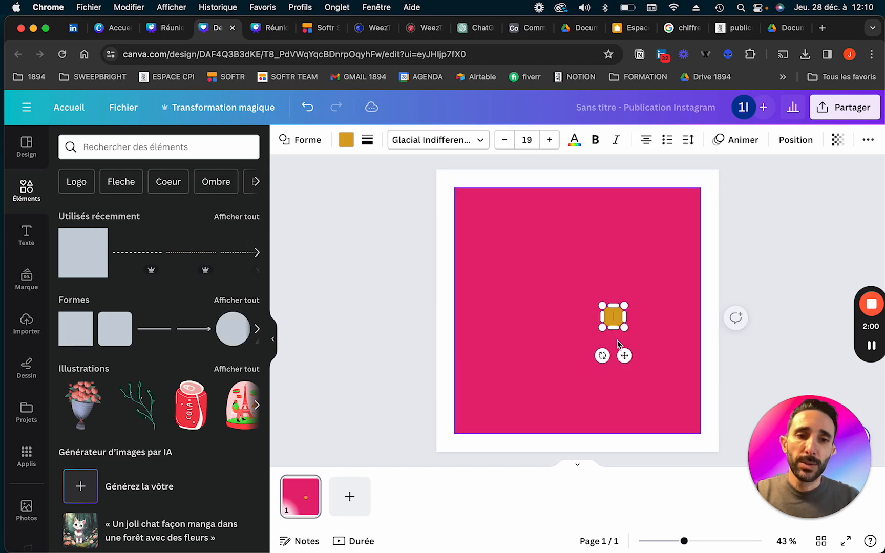
click(347, 145)
click(142, 309)
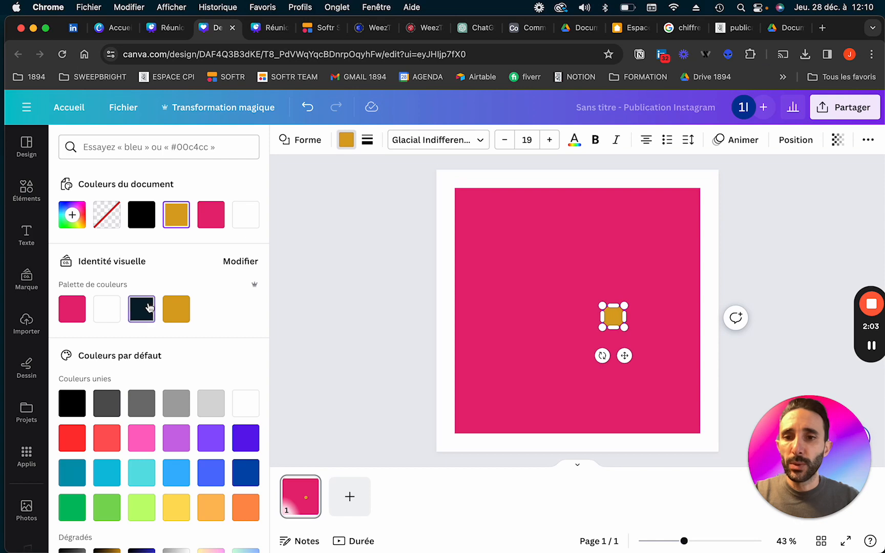
- Check the guideline's dot dimensions and set the navy circle's width and height to 69 px each
click(797, 143)
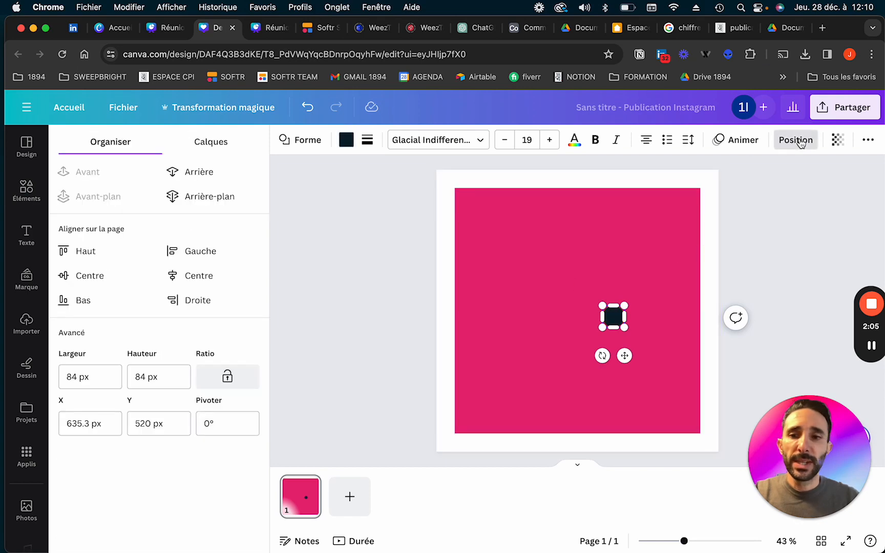
click(169, 28)
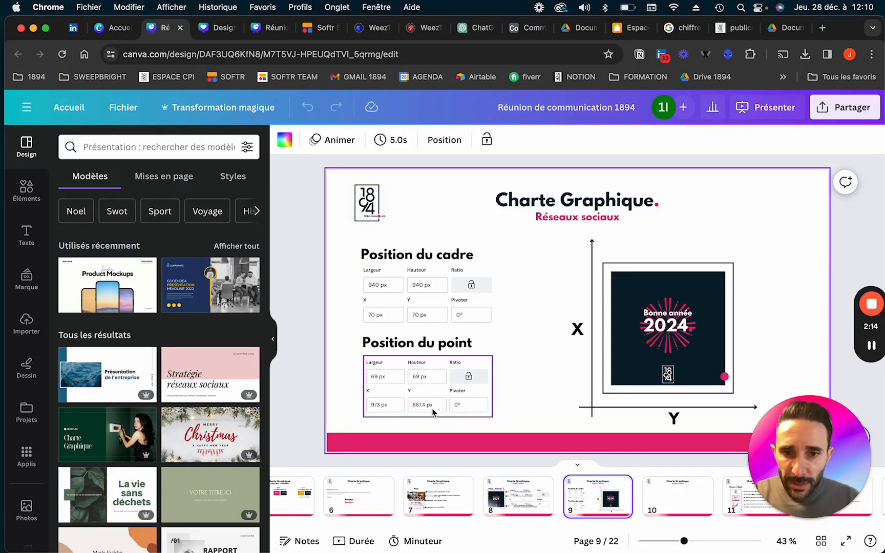
click(214, 28)
double_click(82, 376)
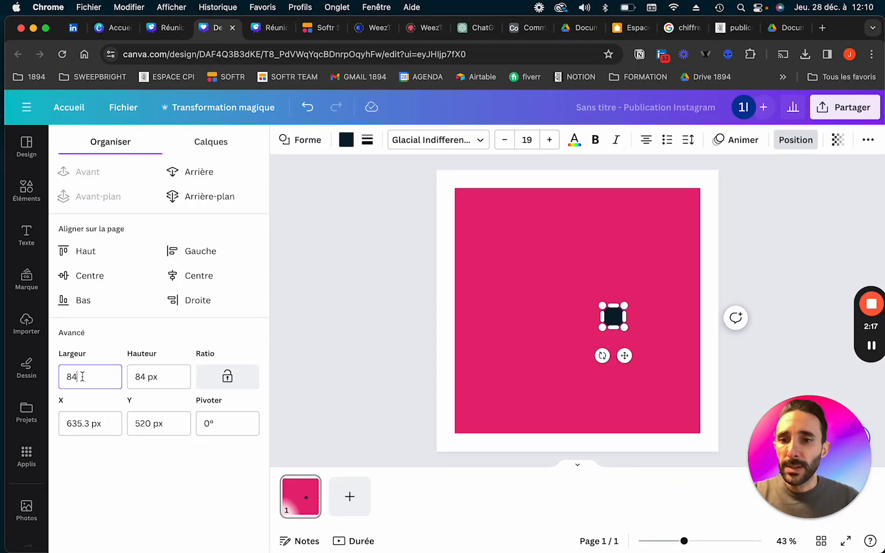
text(6)
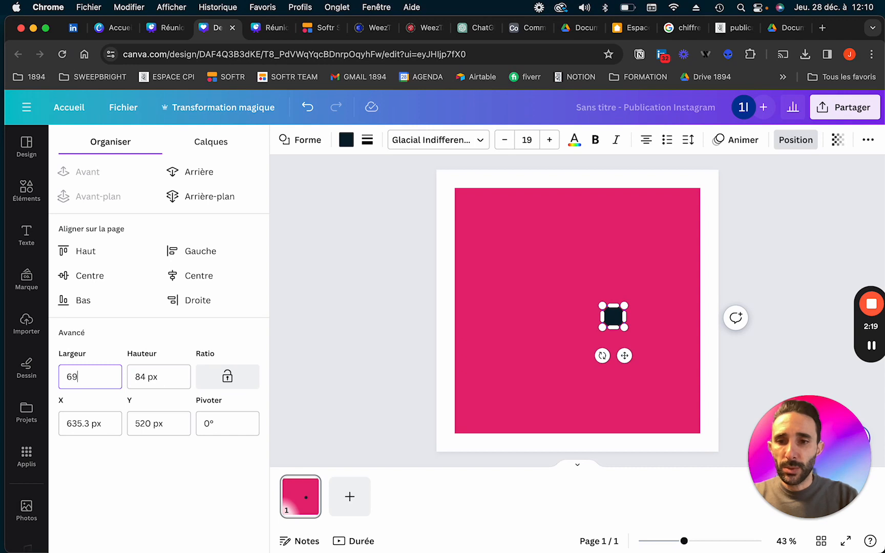
text(9)
key(Tab)
text(6)
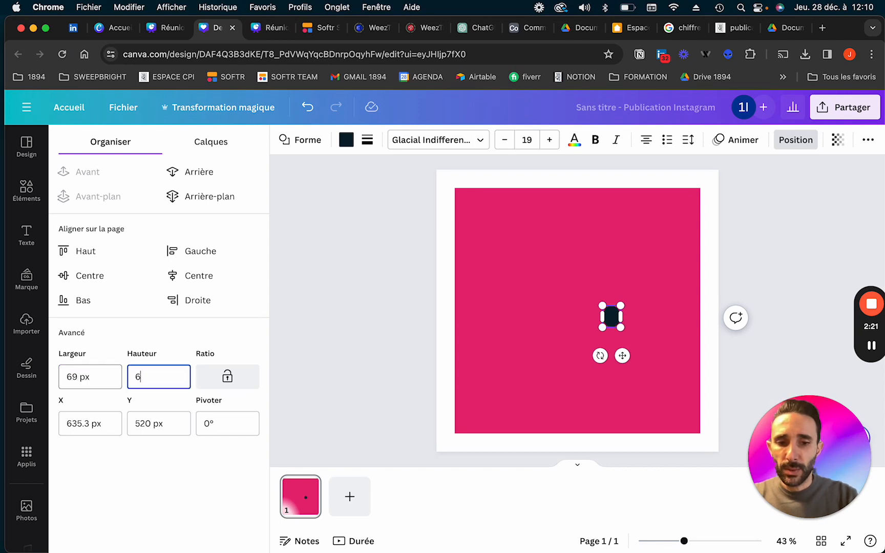
text(9)
key(Tab)
- Set the navy circle's position to X 973 px and Y 887.4 px, checking the values against the guideline page
key(Tab)
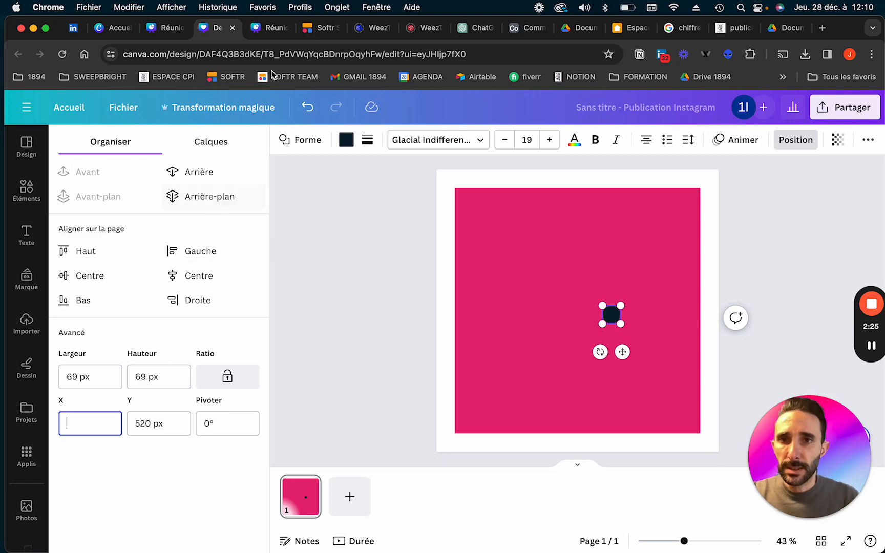
click(162, 30)
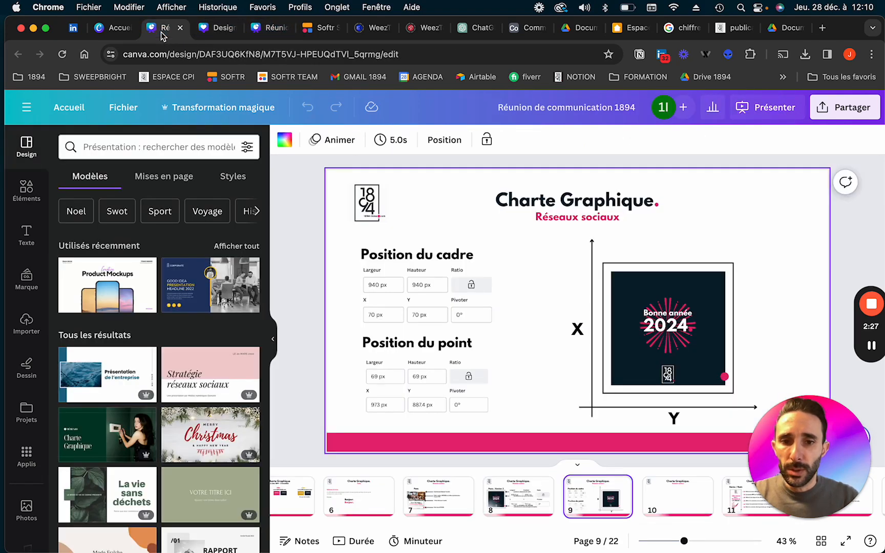
click(207, 33)
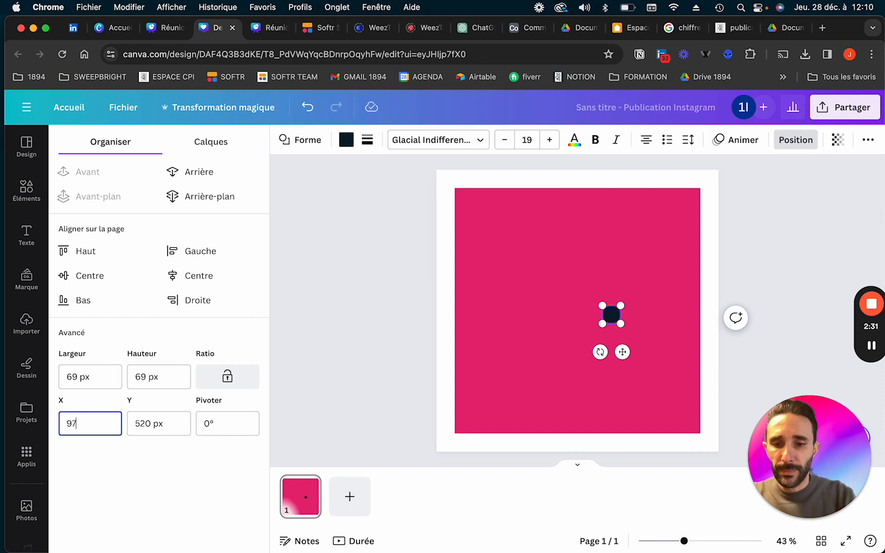
text(3)
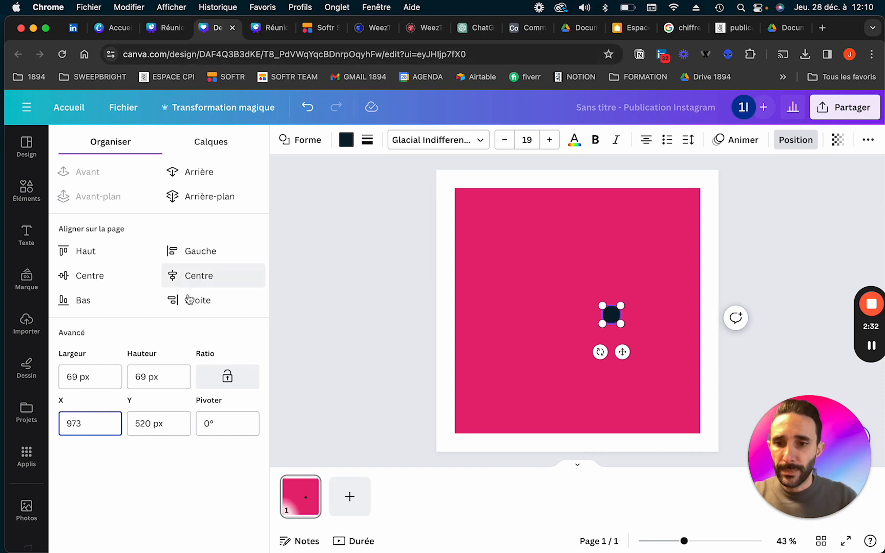
click(176, 428)
text(887.4)
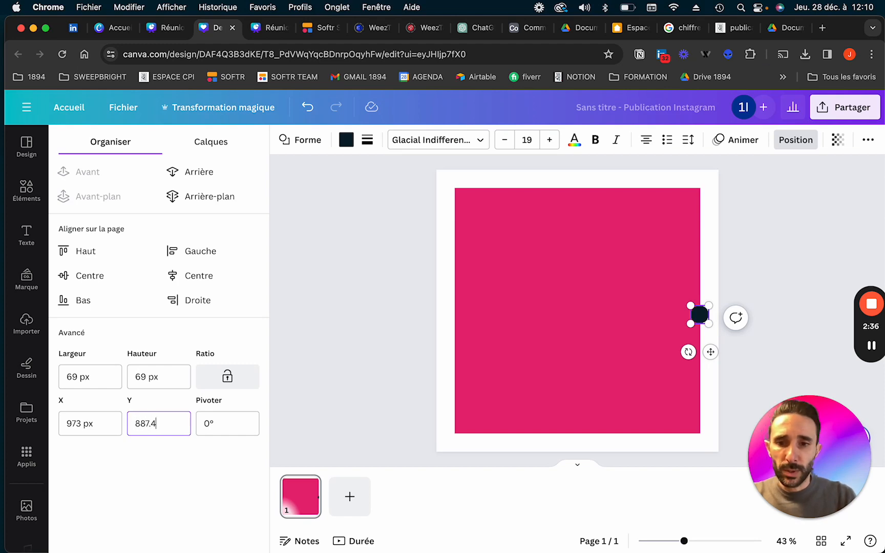
key(Return)
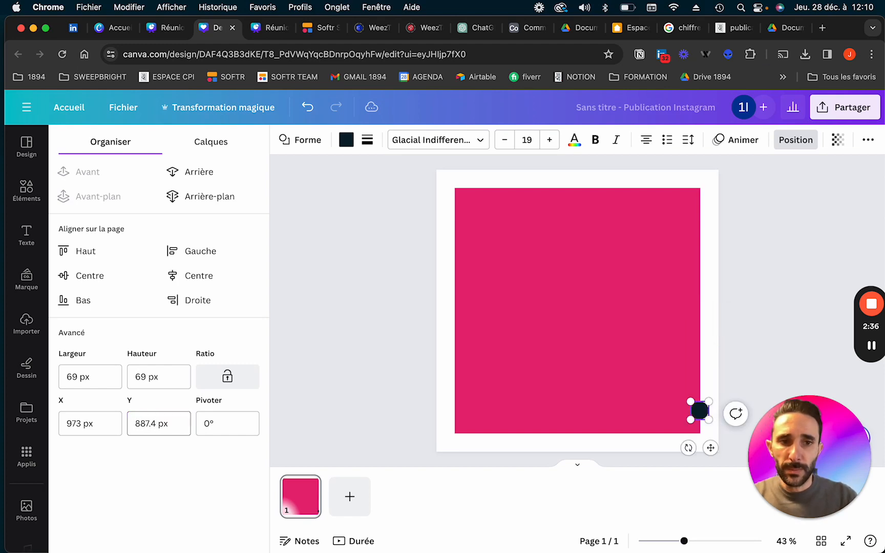
click(169, 30)
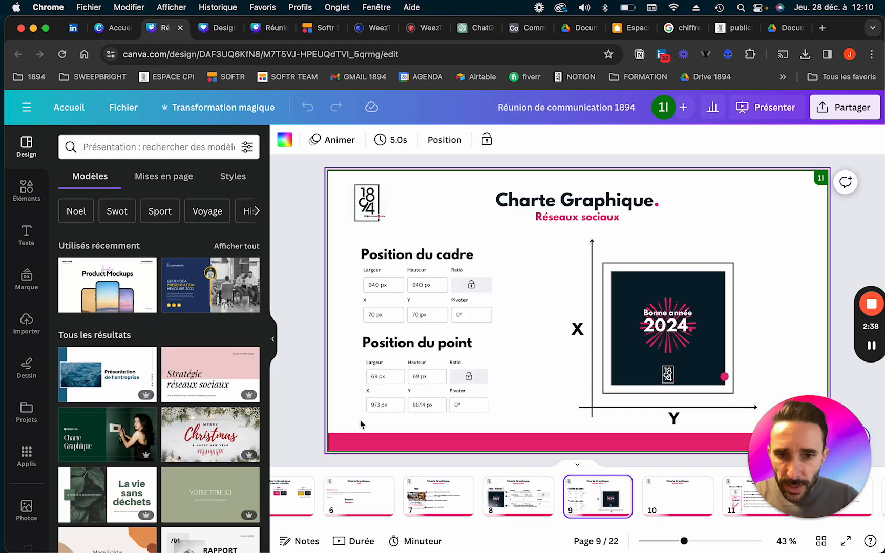
click(210, 29)
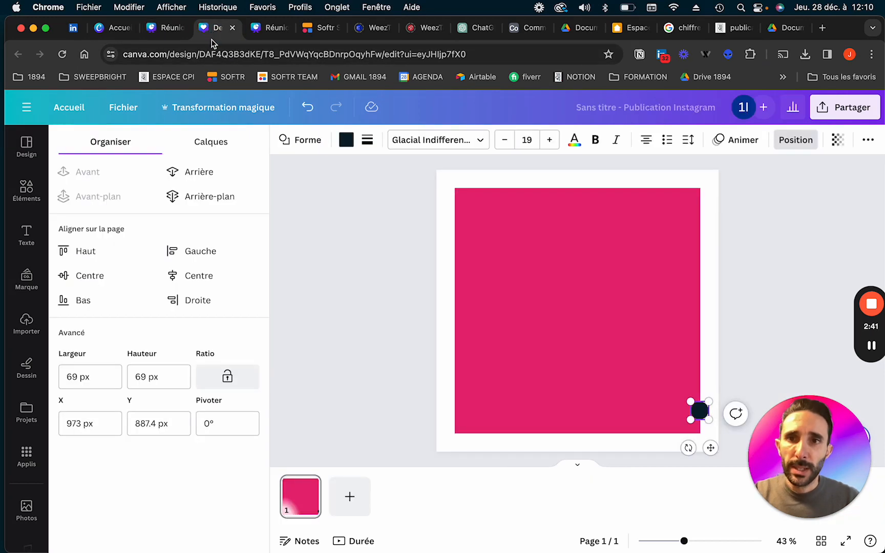
- Deselect the navy circle and add a blank second page to the Instagram post
click(757, 336)
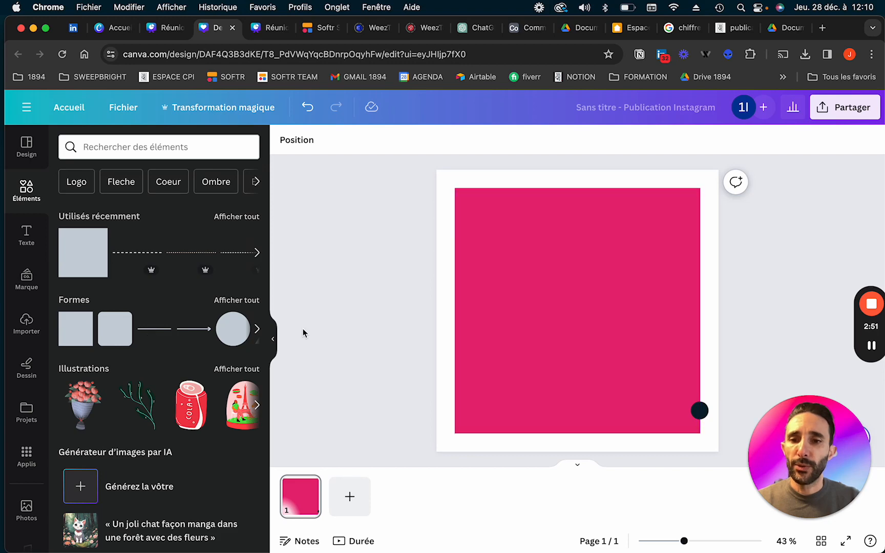
click(26, 237)
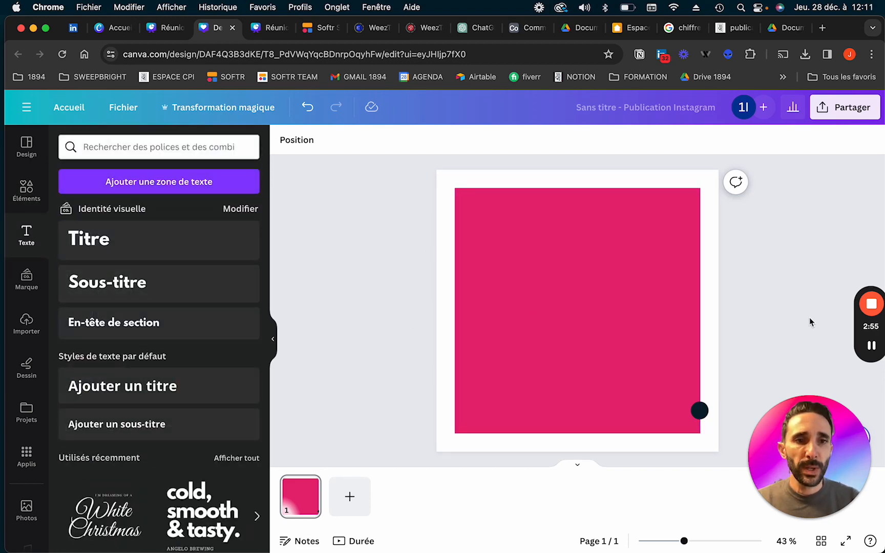
click(349, 496)
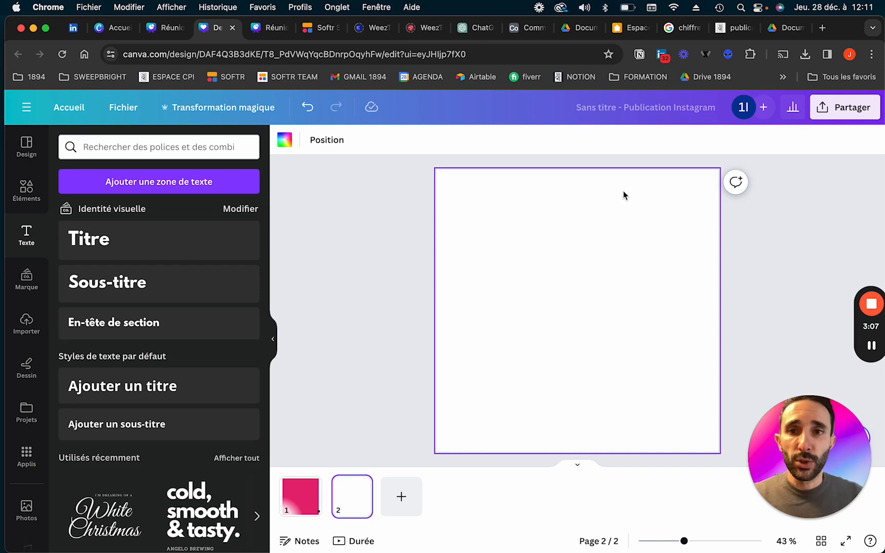
- Open the espace-cpi.com home page in a new browser tab
key(super+t)
text(ESAP)
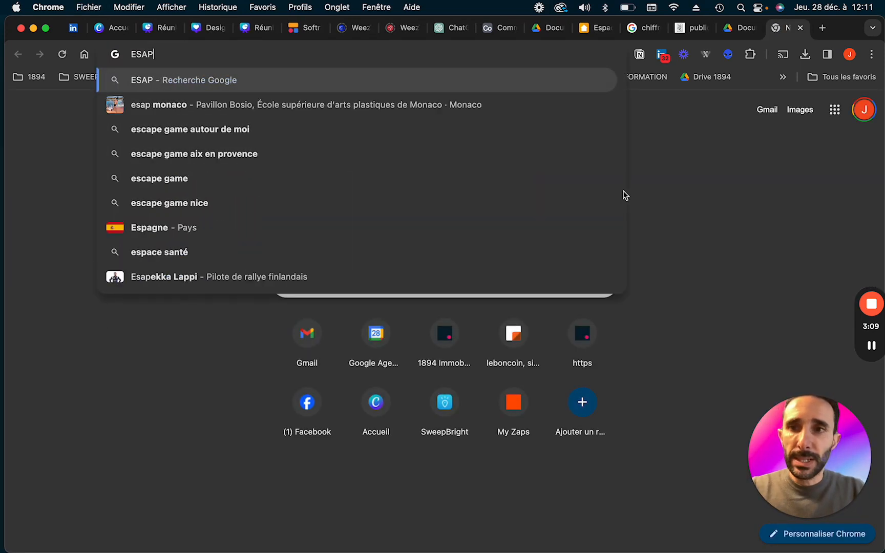
key(BackSpace)
key(BackSpace)
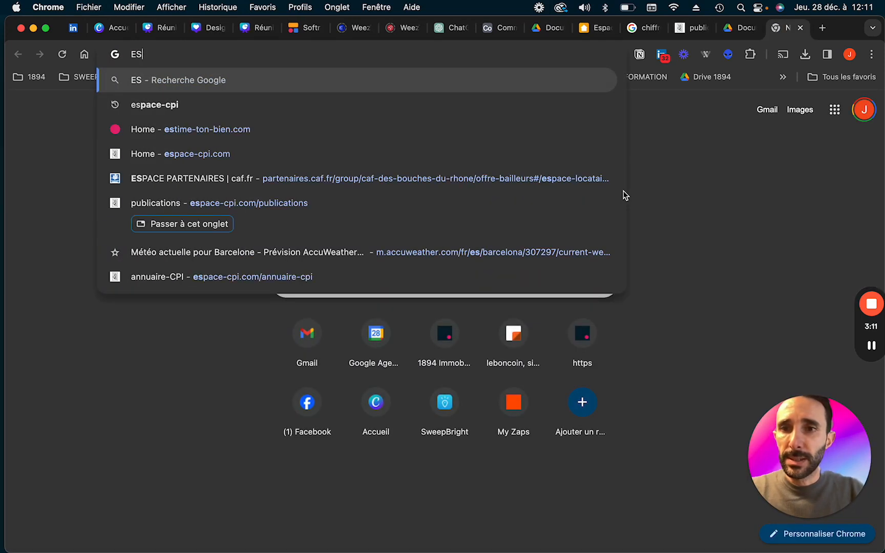
key(Down)
key(Return)
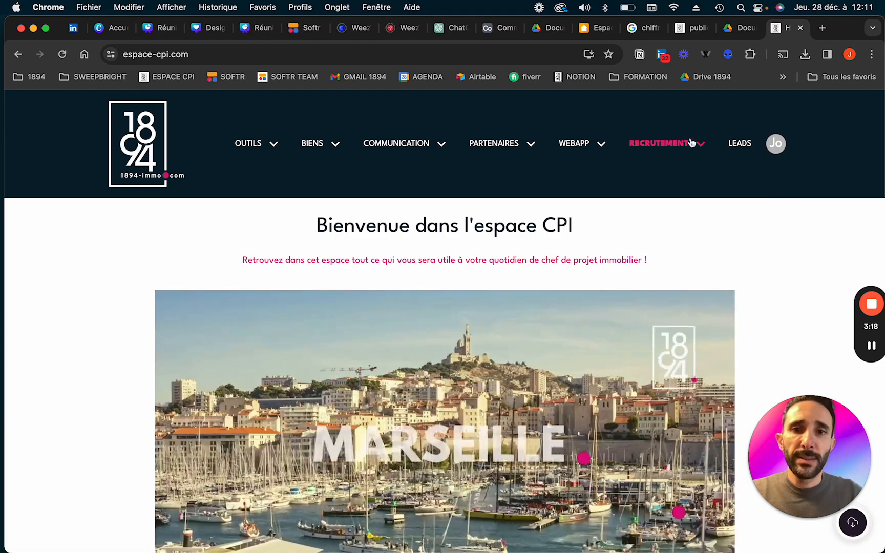
- Find "Cadre Post sans fond" among the site's communication publications and download its file "Cadre Post Insta .png"
click(409, 146)
click(318, 180)
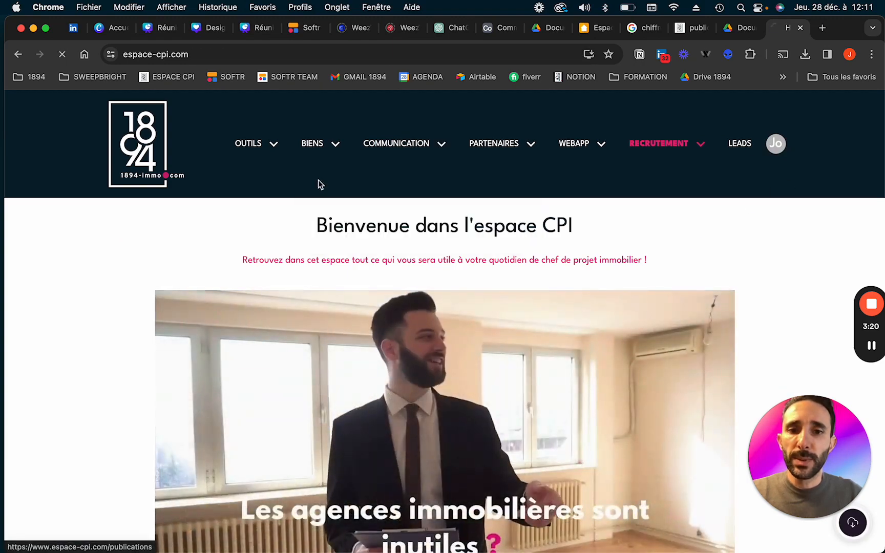
scroll(385, 405, down, 10)
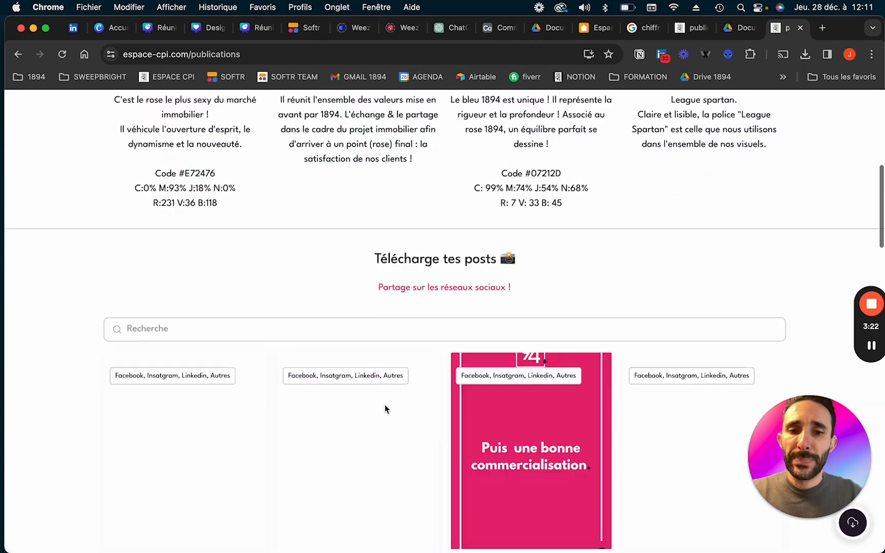
scroll(385, 404, down, 8)
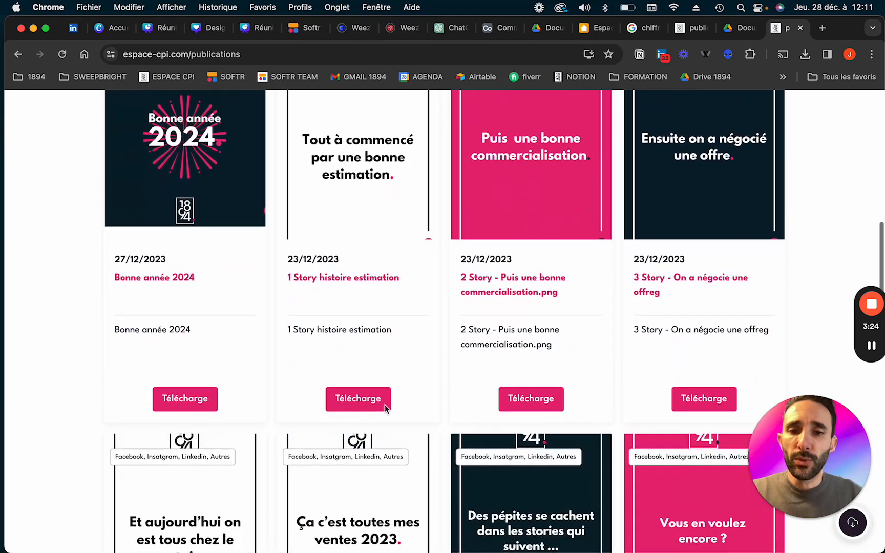
scroll(385, 405, down, 7)
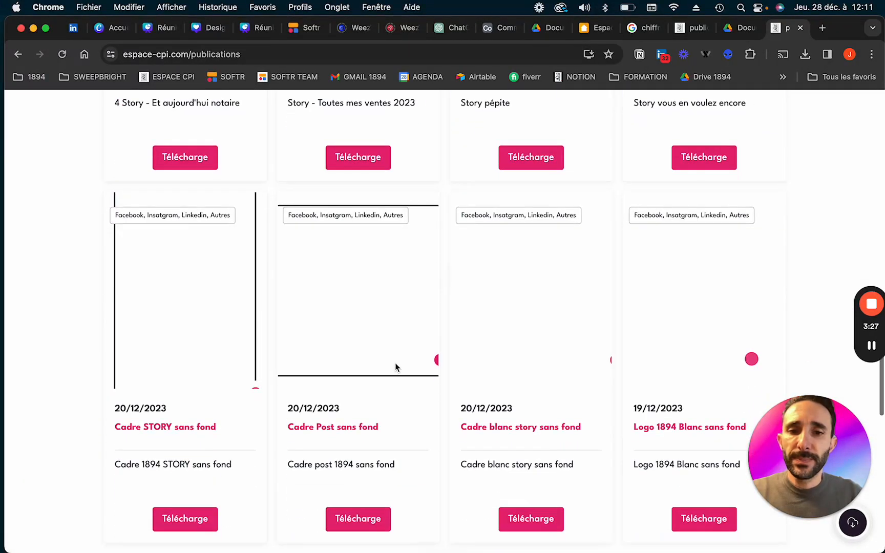
scroll(382, 362, down, 2)
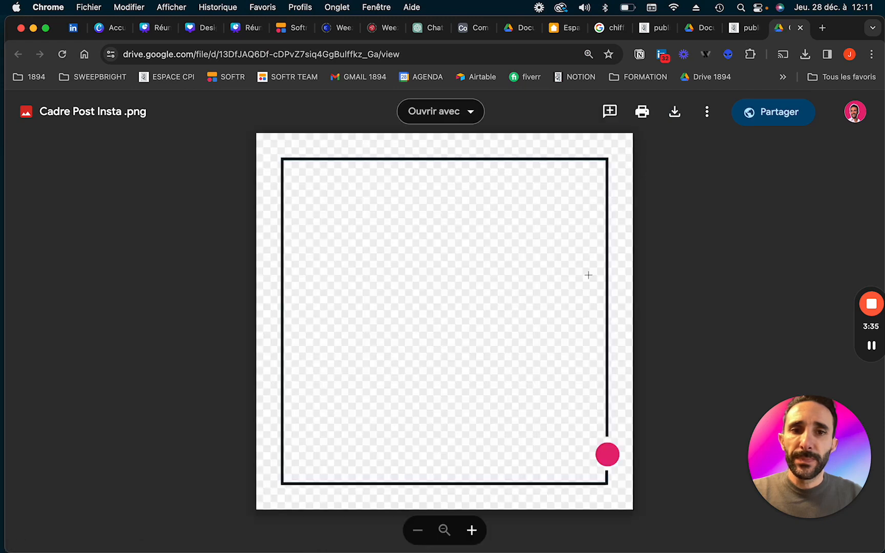
click(676, 117)
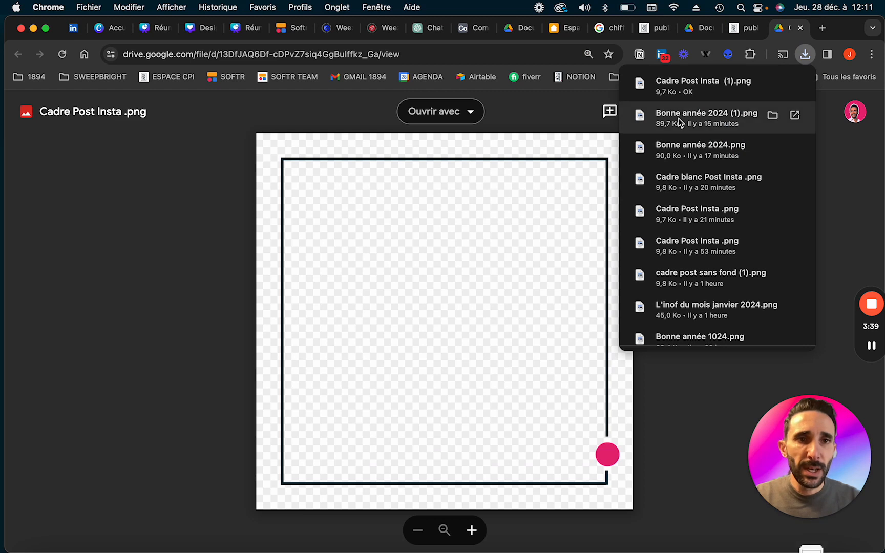
click(217, 198)
- Return to the untitled Instagram post and place the downloaded "Cadre Post Insta (1).png" on the blank page 2
click(157, 30)
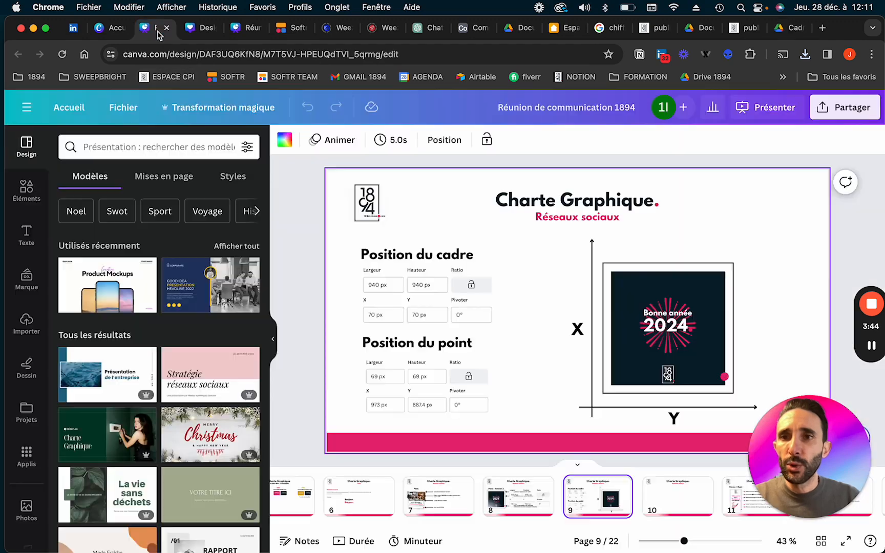
click(189, 31)
mouse_move(652, 545)
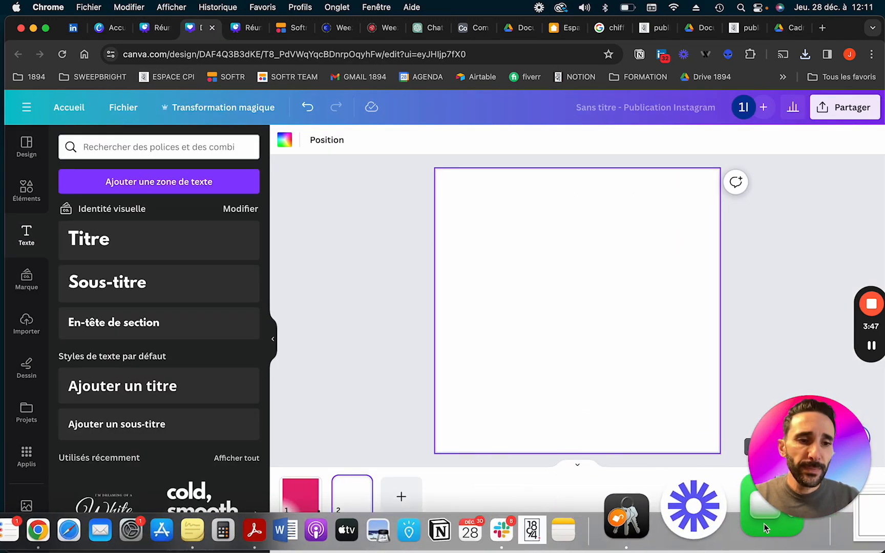
click(805, 534)
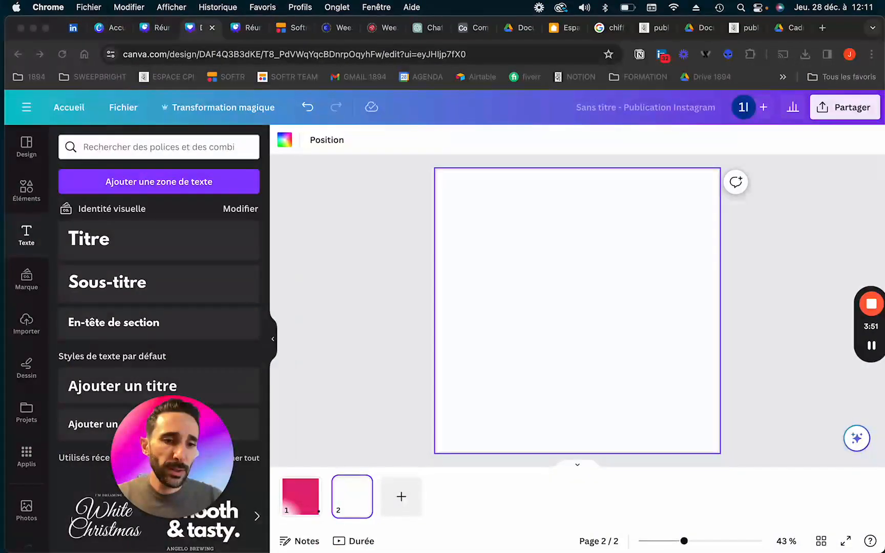
mouse_move(836, 549)
click(809, 534)
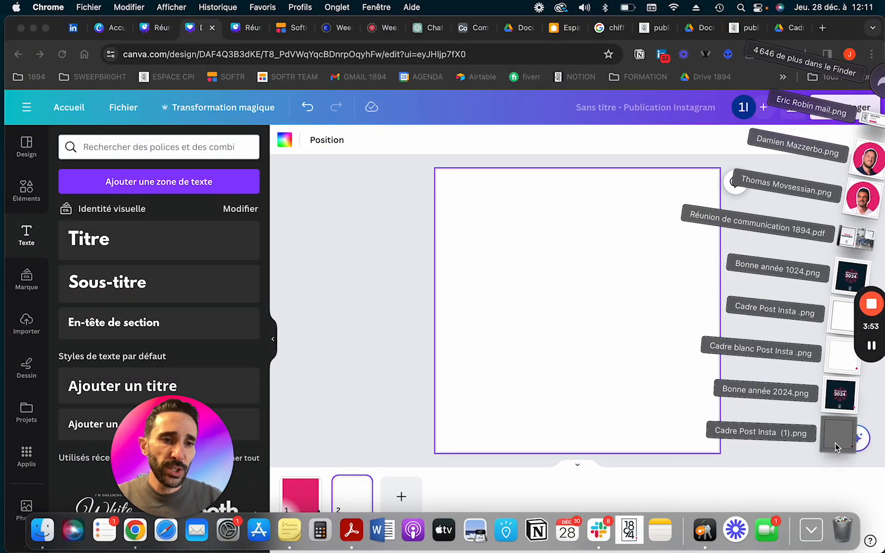
drag(834, 431, 599, 317)
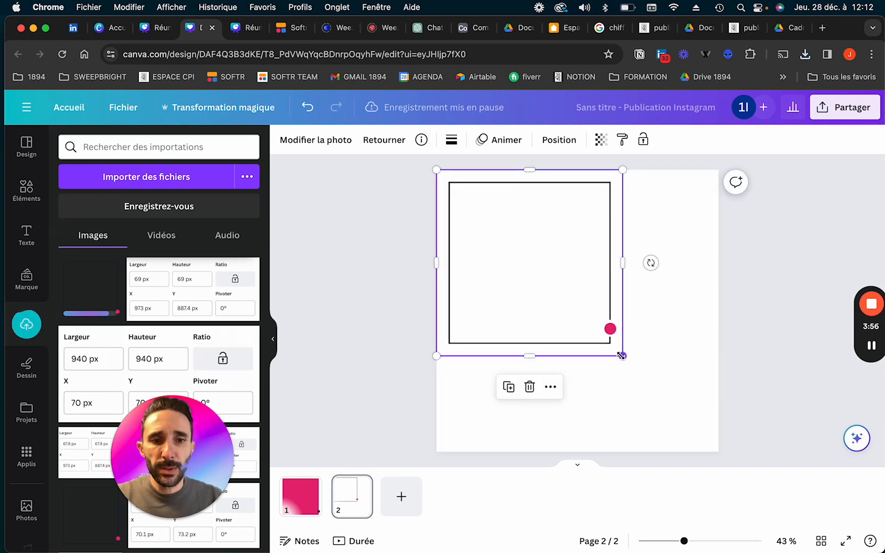
- Enlarge the frame image so it covers the whole of page 2 and leave it deselected
drag(622, 356, 718, 450)
click(774, 391)
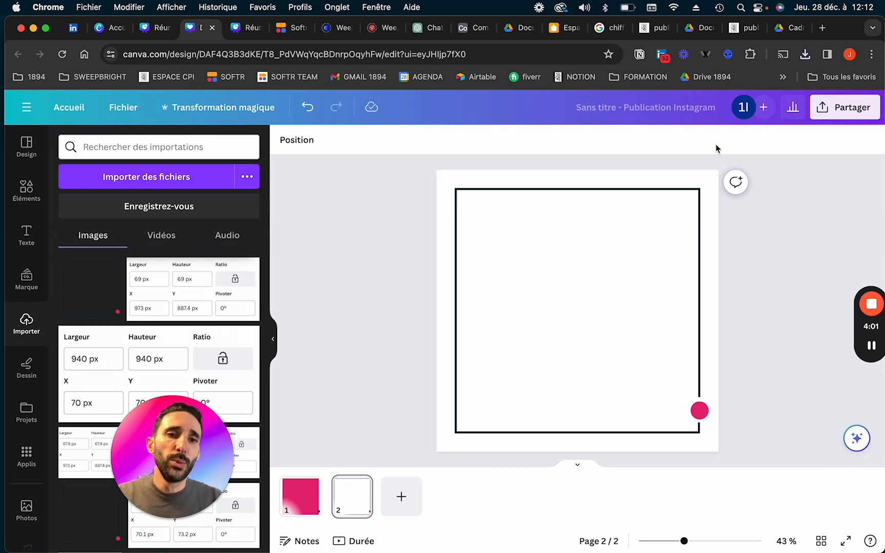
click(691, 352)
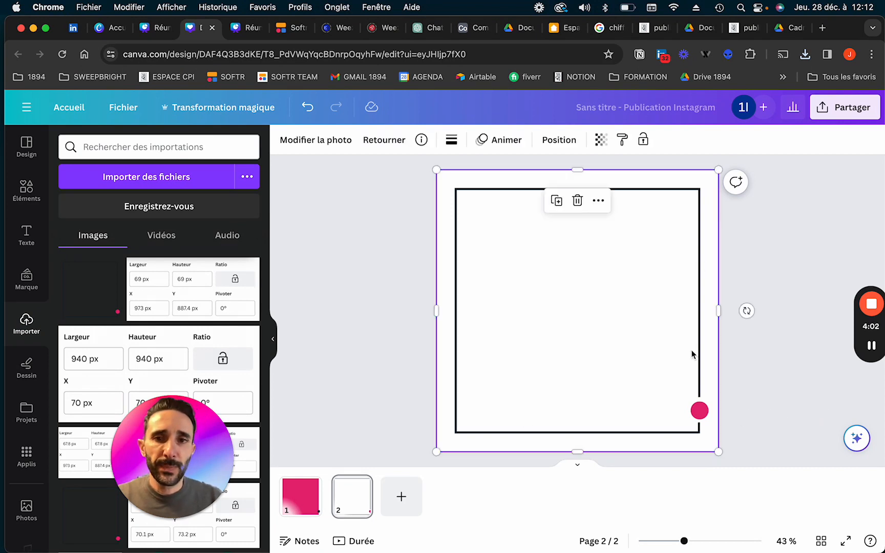
click(385, 275)
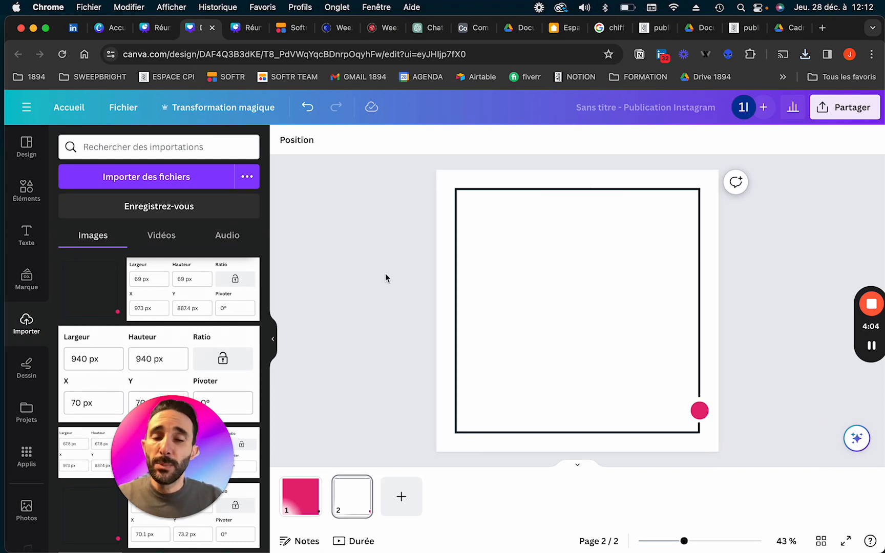